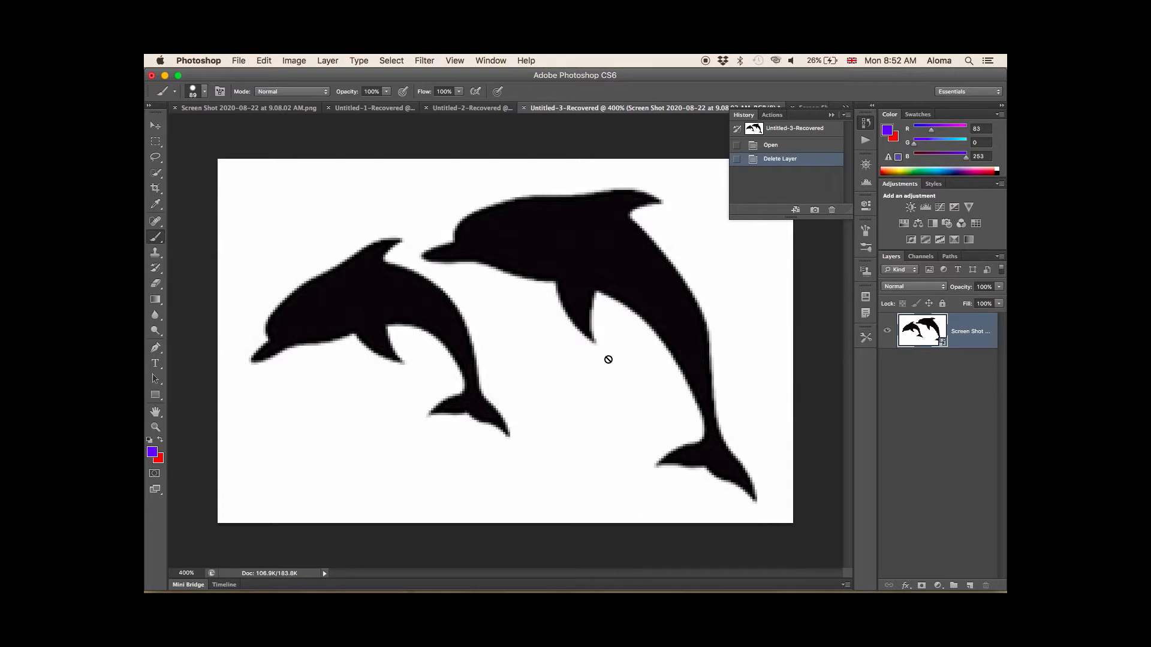
Rasterize the smart object layer that holds the black dolphin image
click(586, 358)
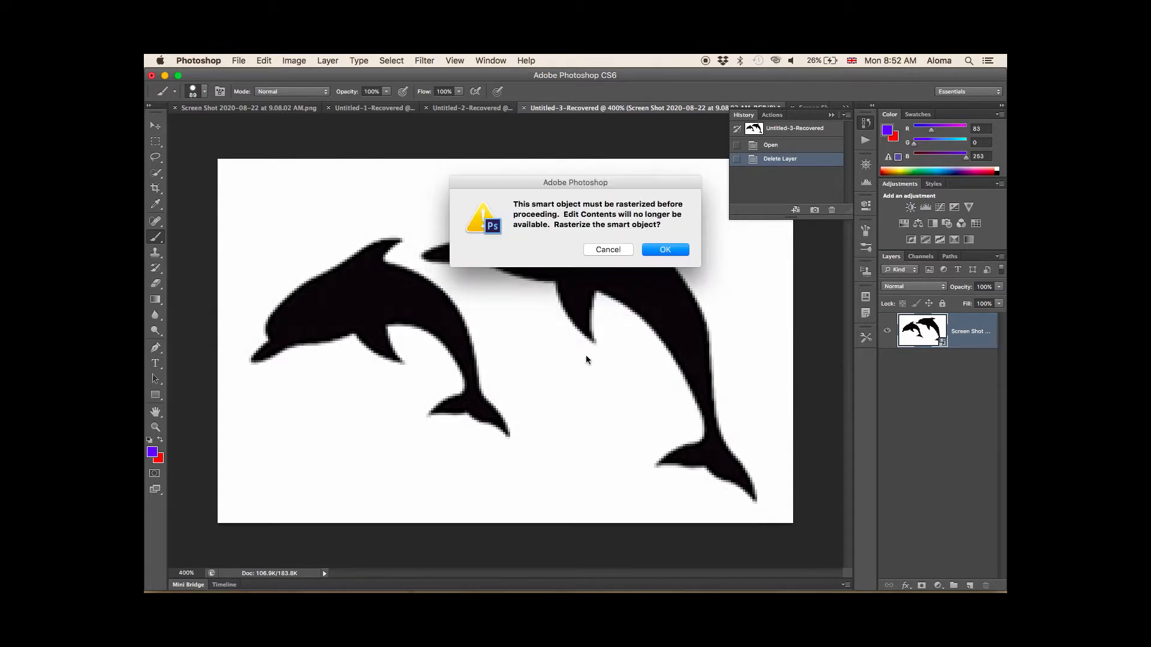
click(665, 249)
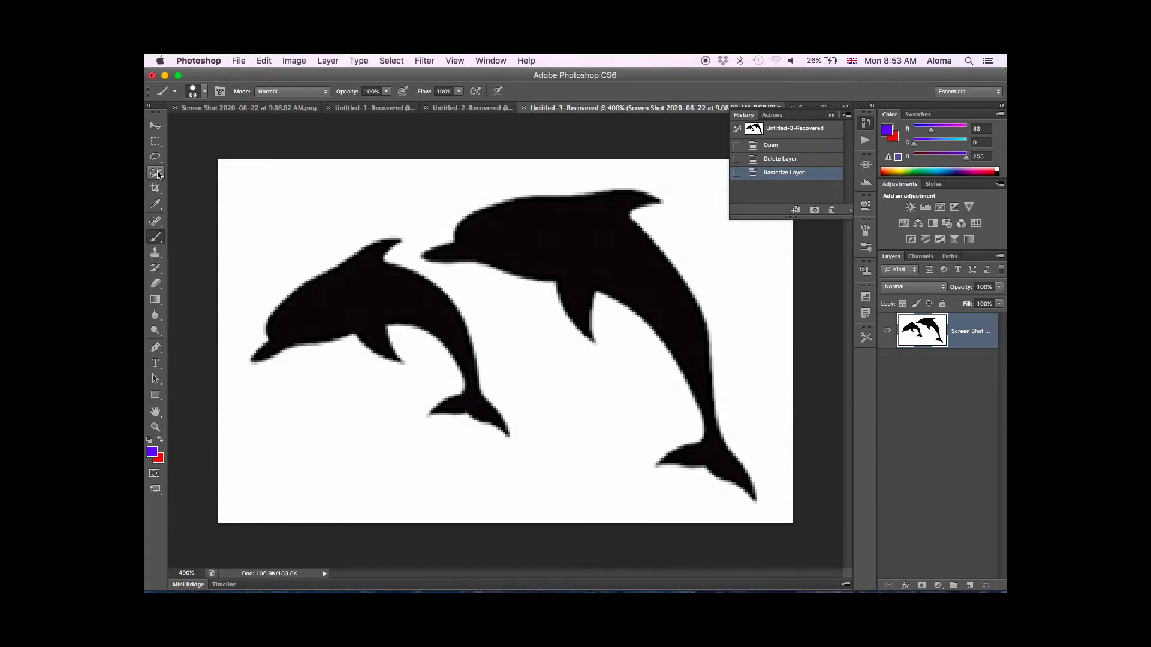
Choose the Quick Selection Tool and make its brush slightly smaller than 10 px
click(157, 173)
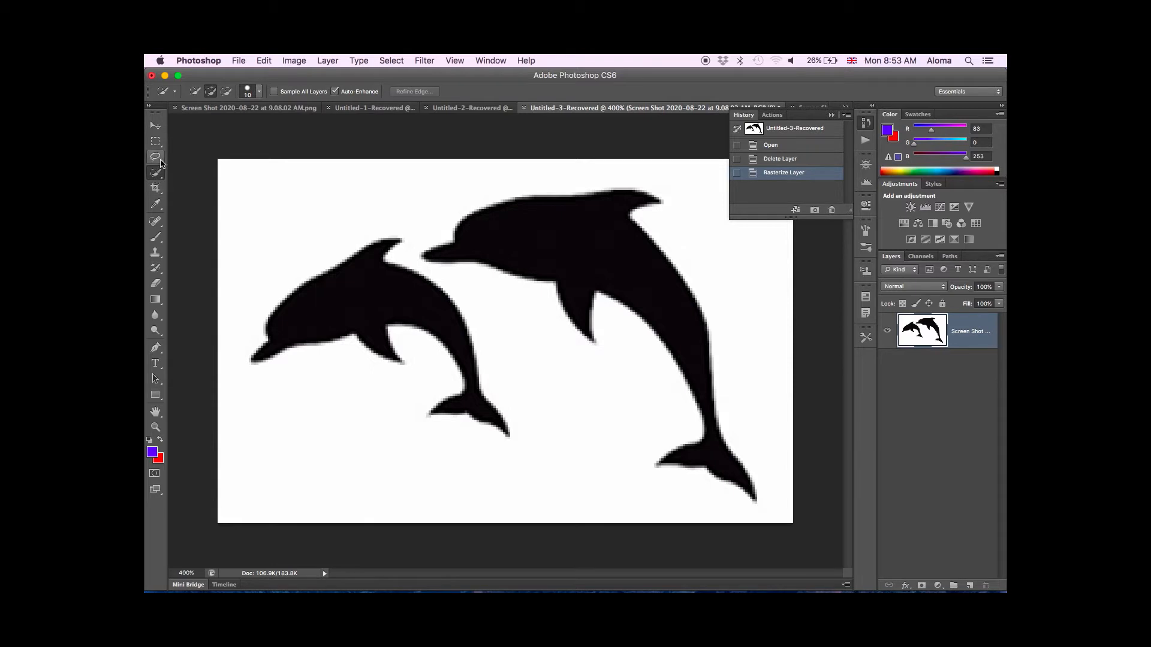
click(157, 173)
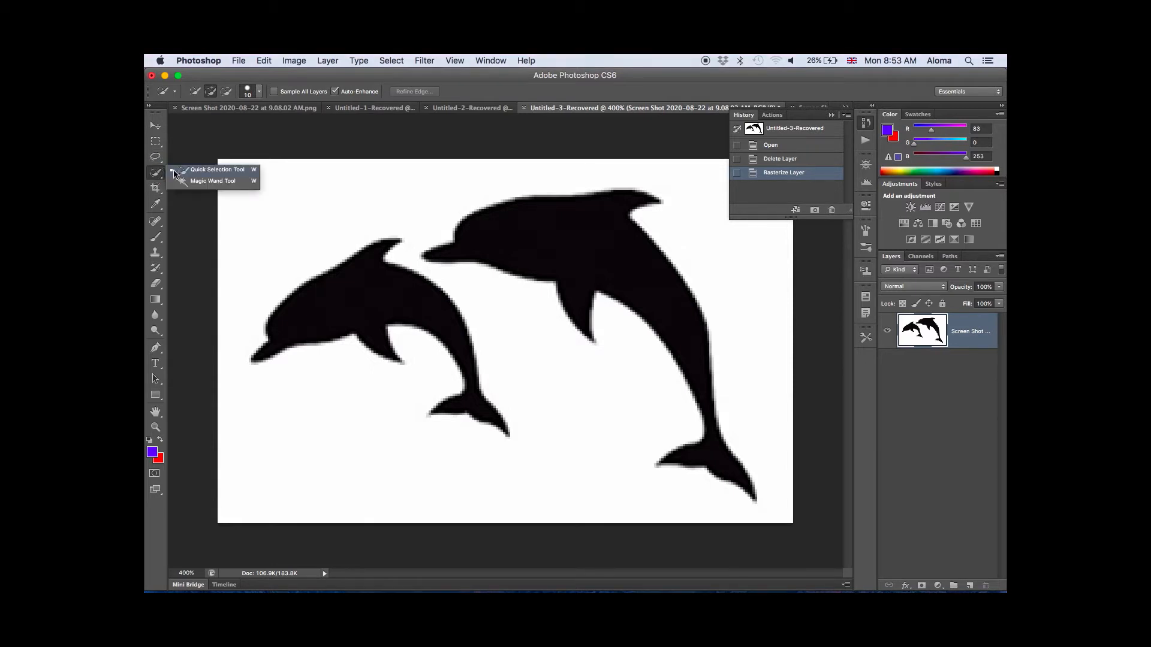
click(220, 171)
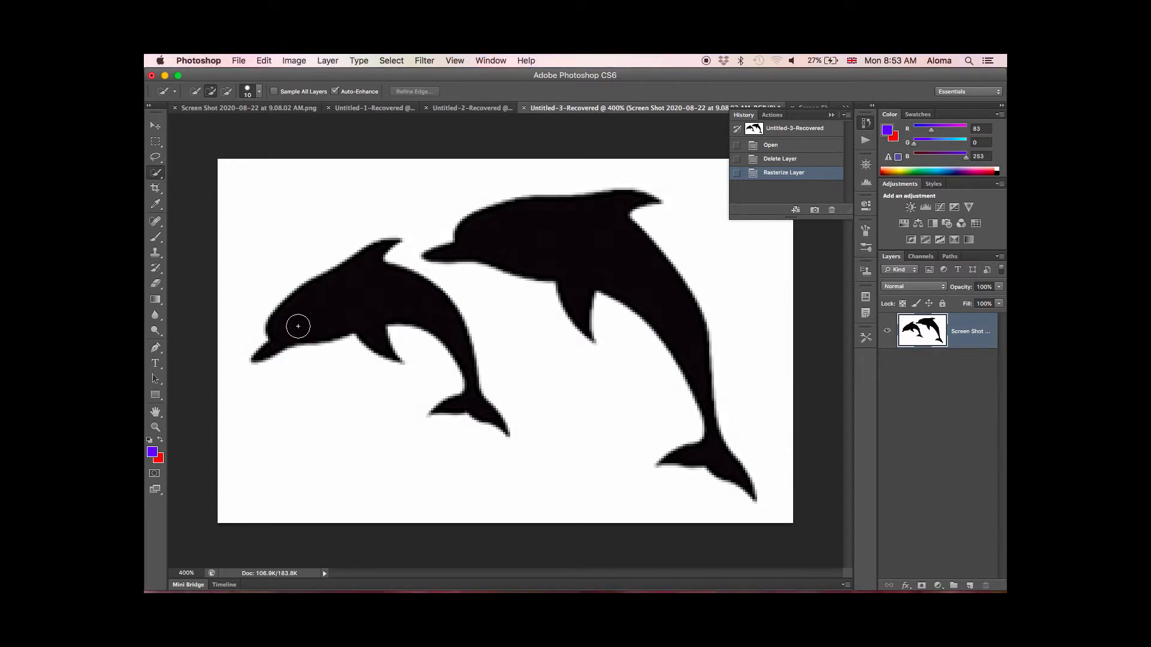
click(259, 91)
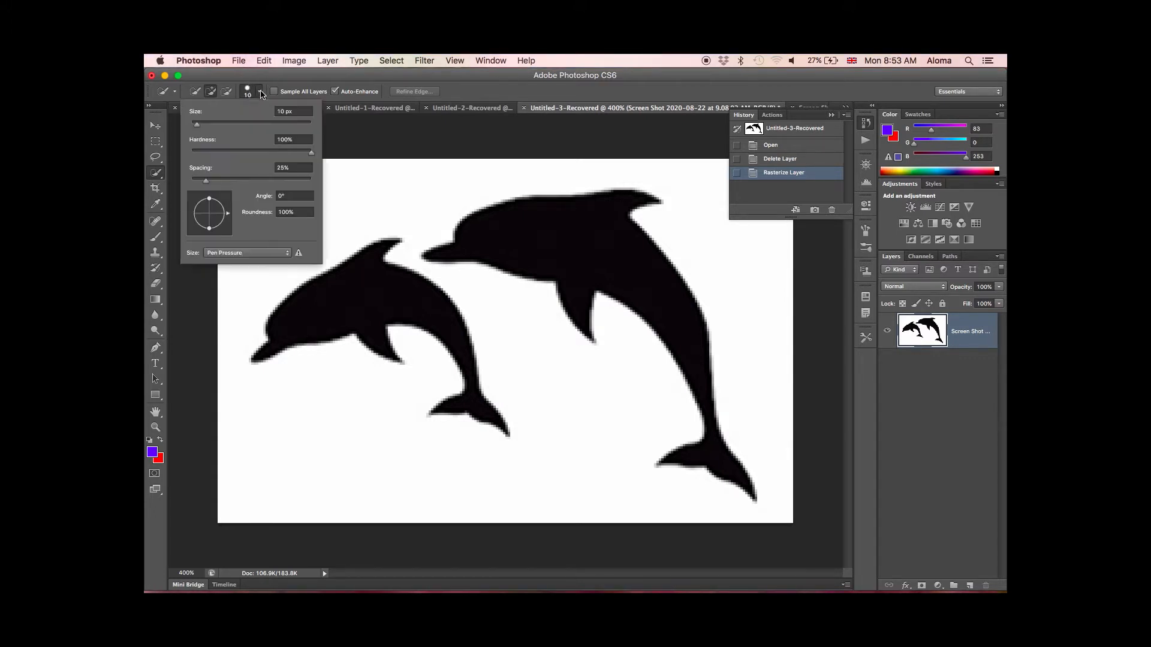
drag(196, 124, 196, 125)
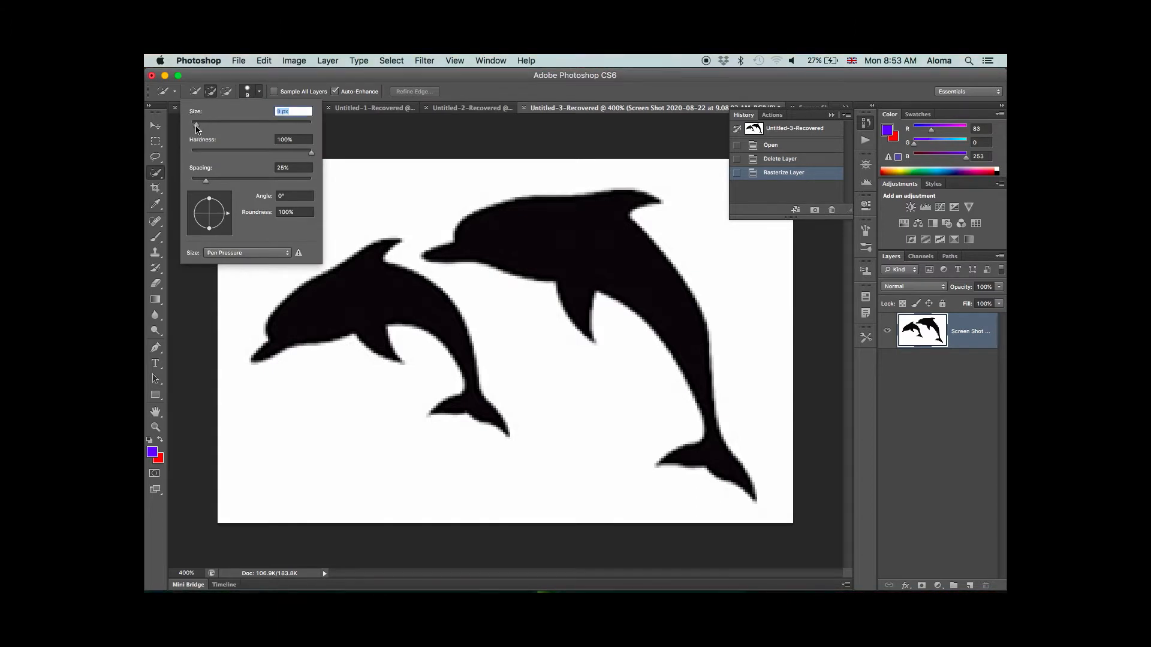
click(184, 308)
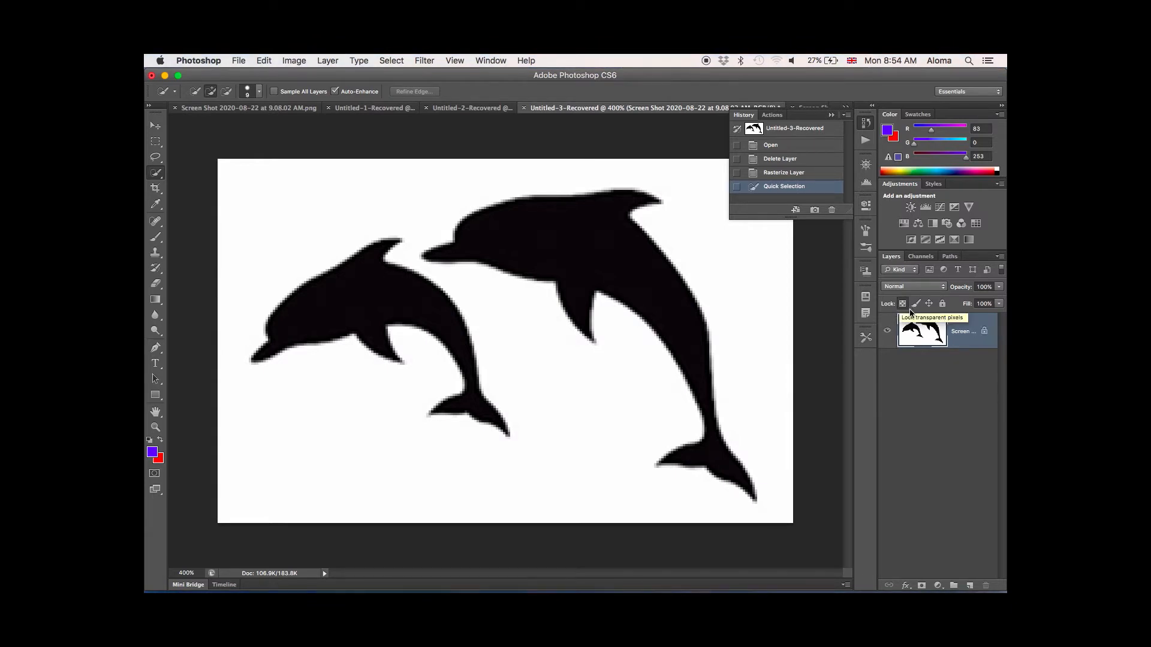
Lock the dolphin layer's transparent pixels and select both black dolphins with the Quick Selection Tool
click(902, 304)
drag(296, 319, 318, 322)
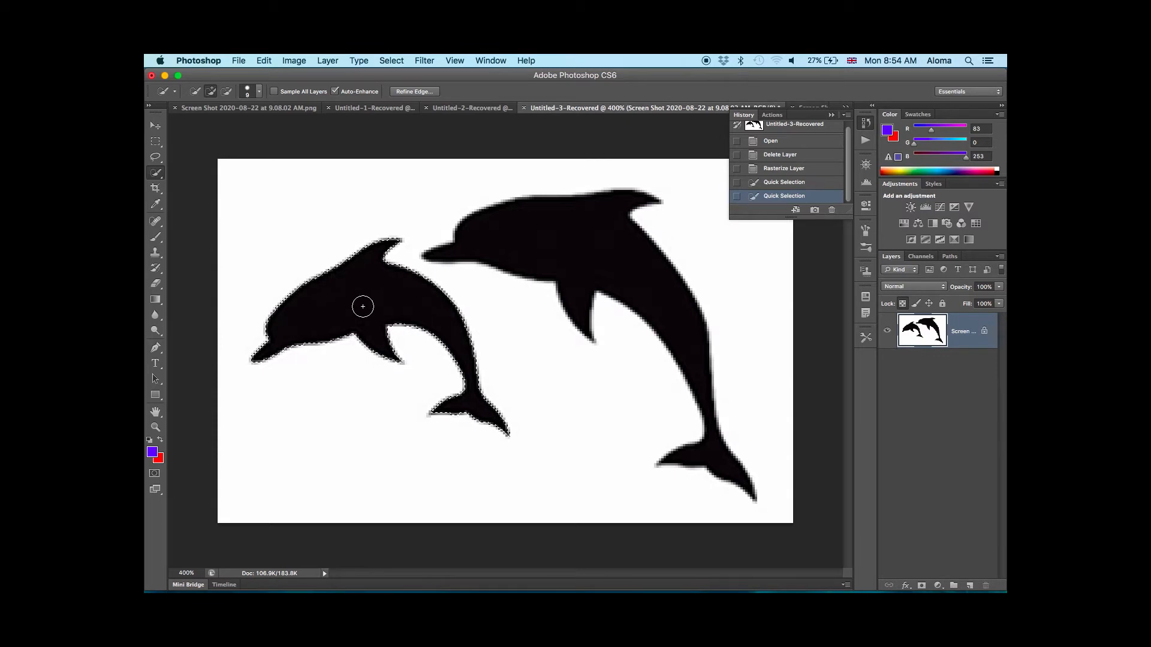
drag(498, 230, 613, 271)
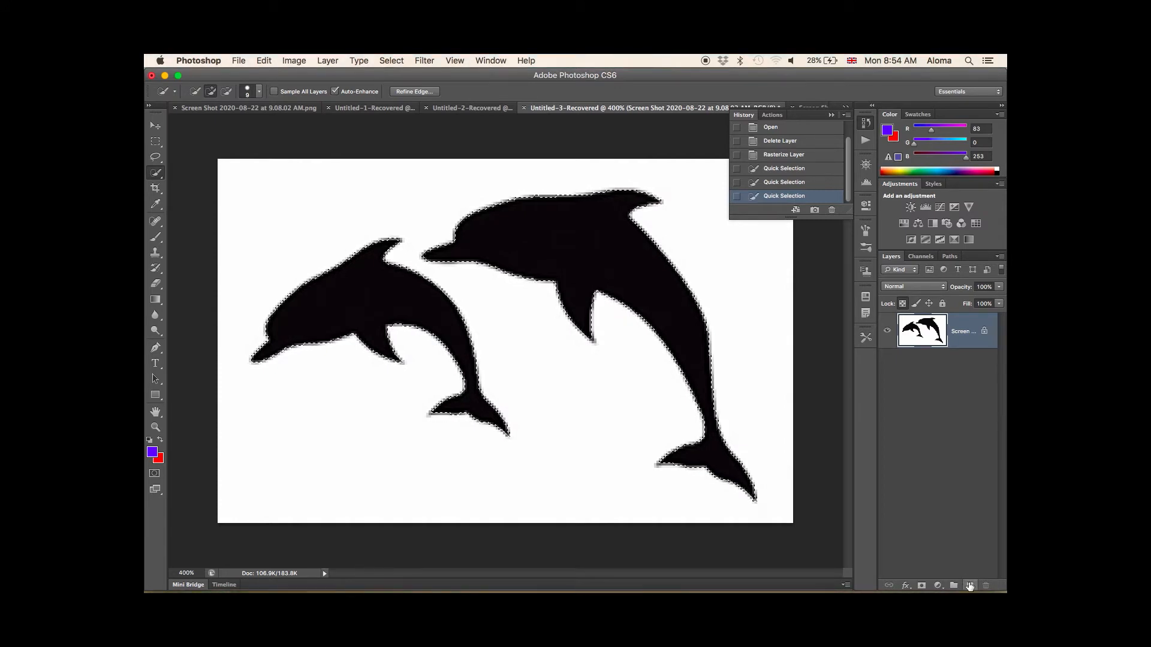
Add a new empty layer above the dolphin image and hide the original dolphin layer
click(969, 586)
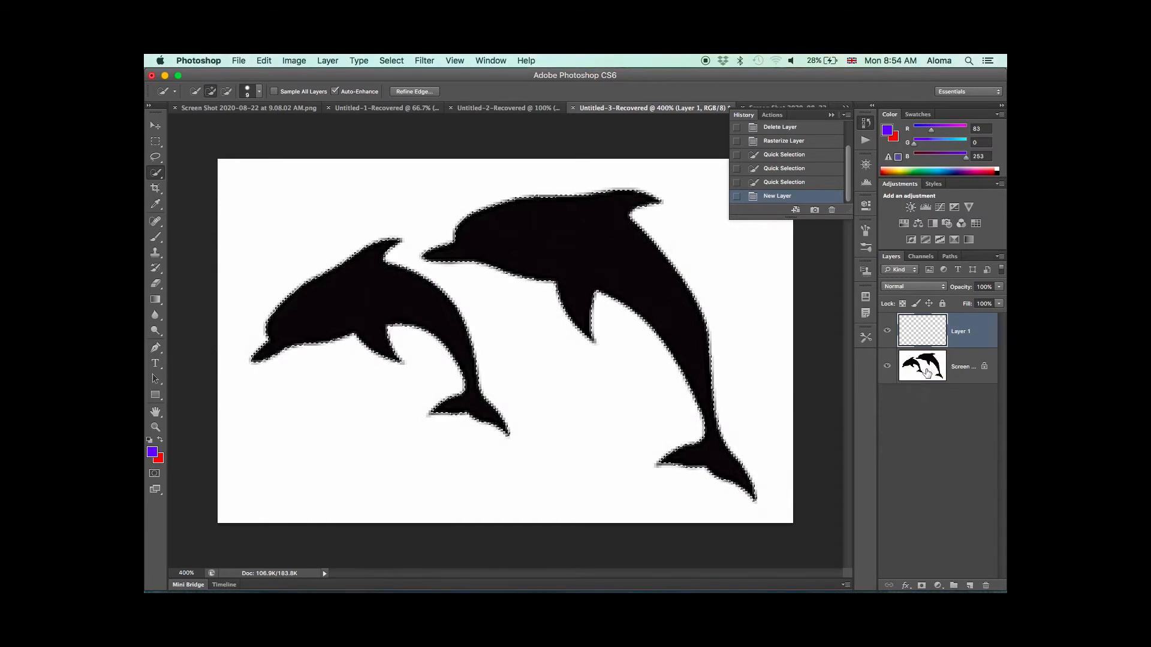
click(888, 368)
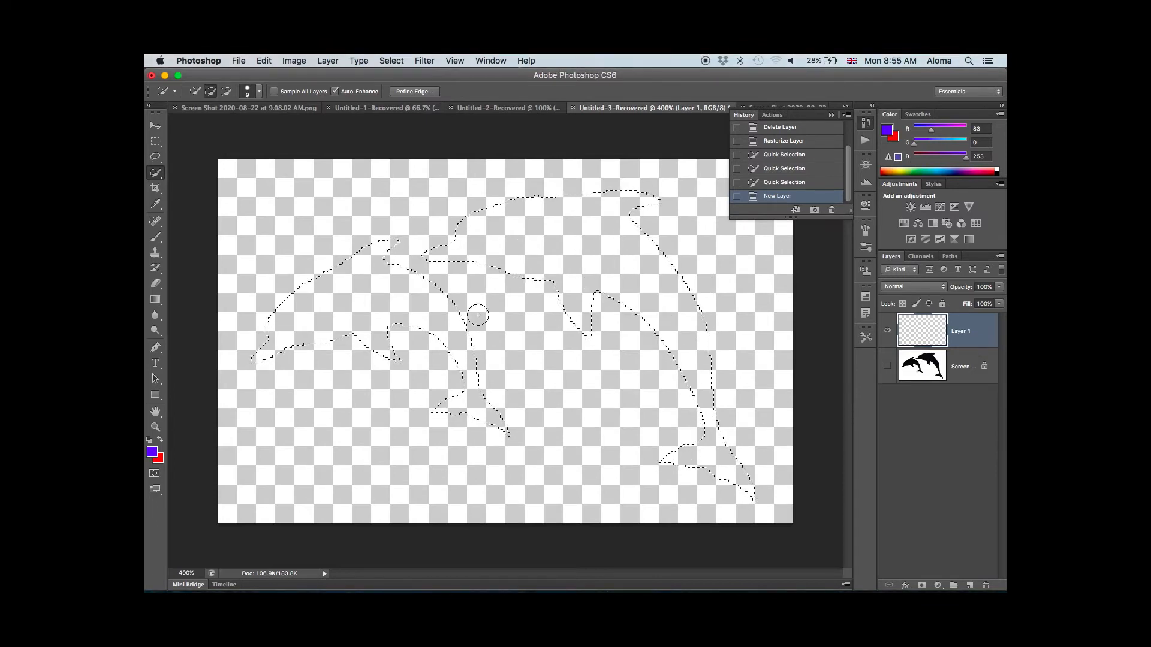
Paint both selected dolphin shapes solid red on the new layer with the Brush Tool, then deselect them
click(157, 237)
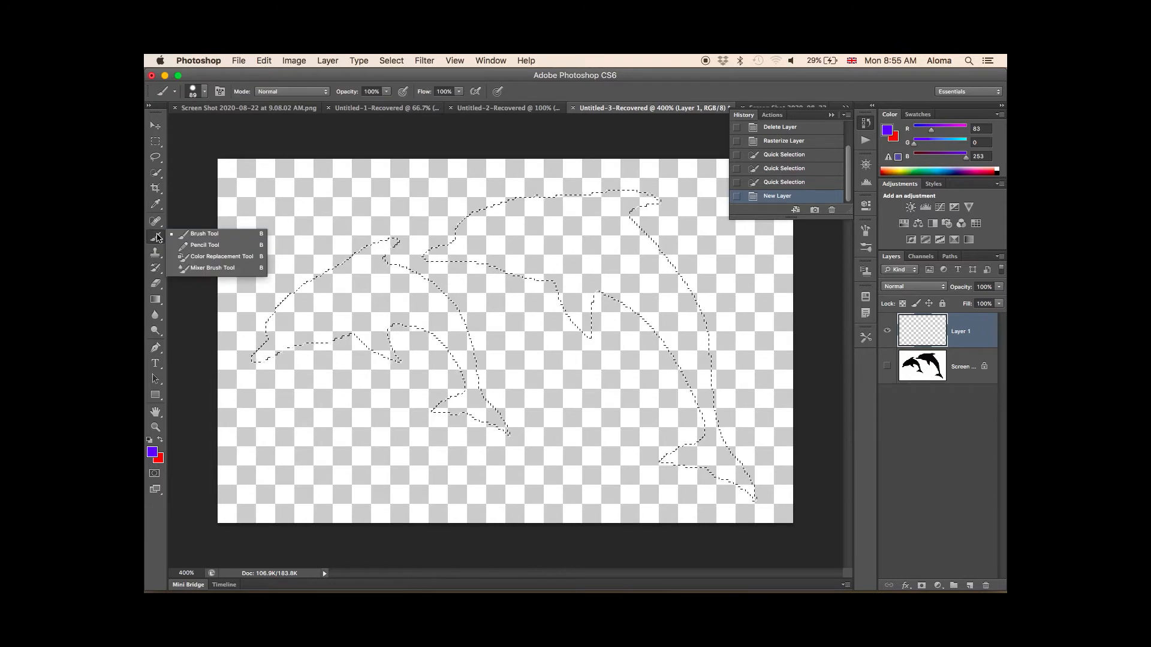
click(233, 238)
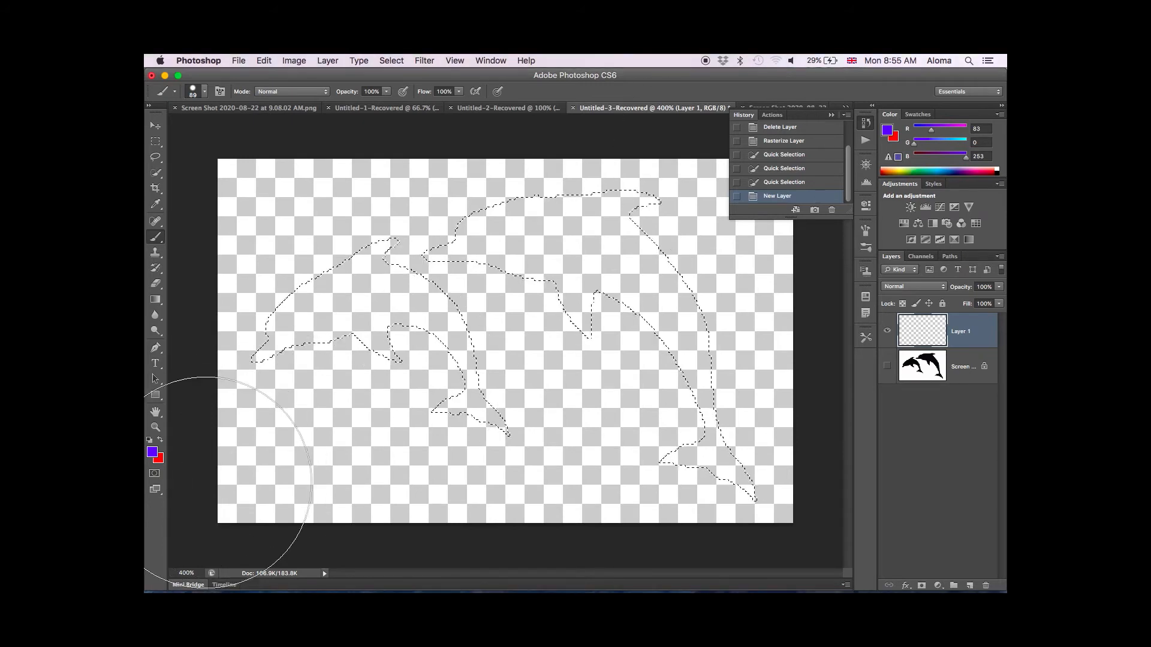
click(161, 442)
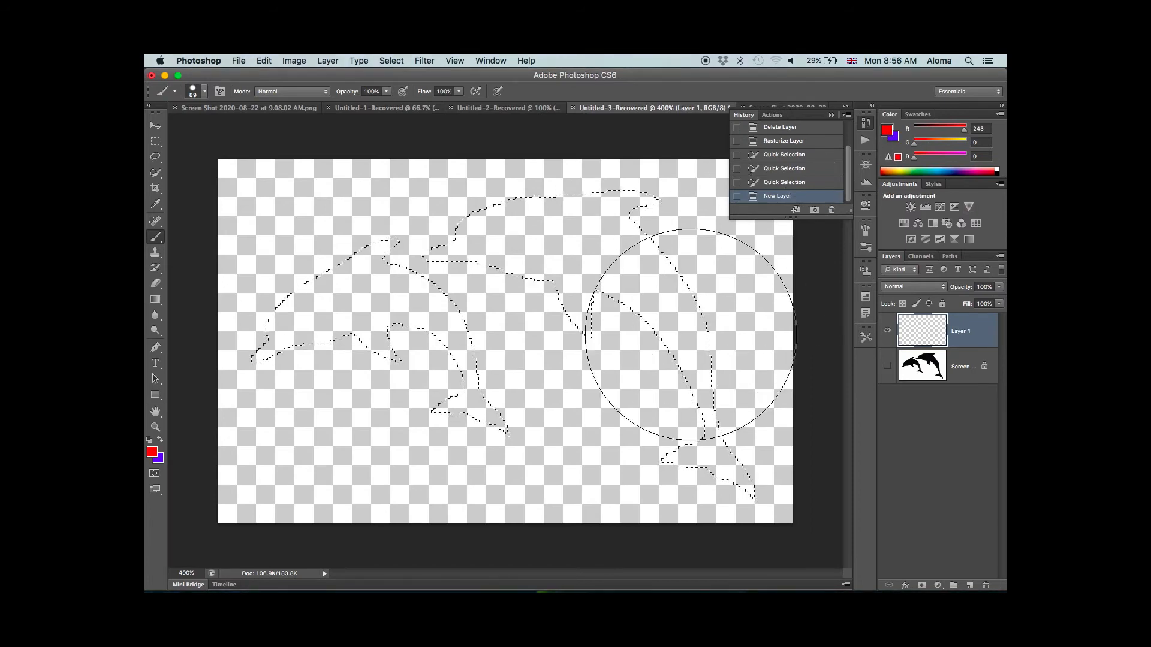
mouse_move(436, 270)
mouse_down()
mouse_move(555, 251)
mouse_move(620, 252)
mouse_move(676, 322)
mouse_move(731, 461)
mouse_move(612, 403)
mouse_move(276, 371)
mouse_move(271, 354)
mouse_move(333, 315)
mouse_move(387, 301)
mouse_up()
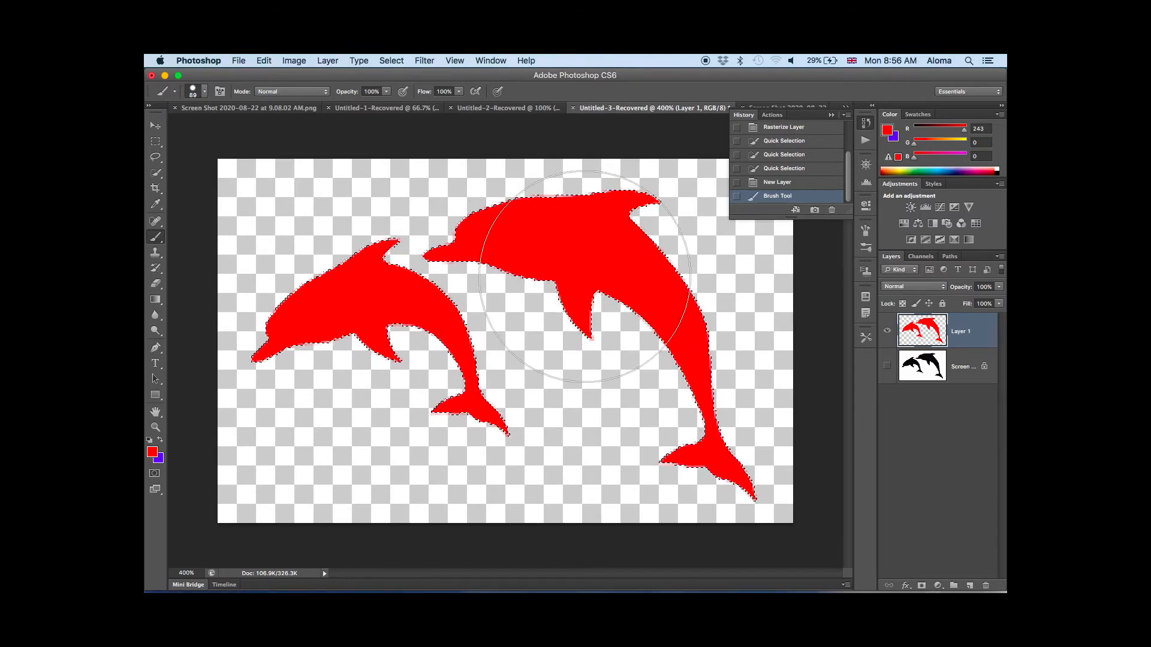
drag(553, 266, 569, 272)
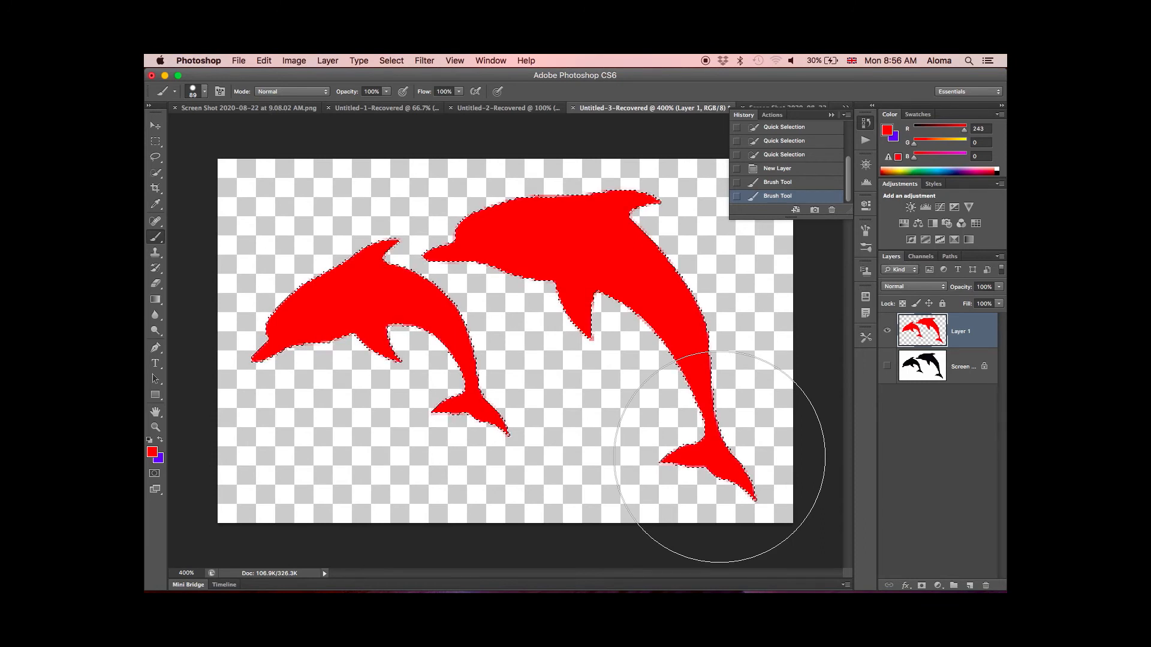
key(super+d)
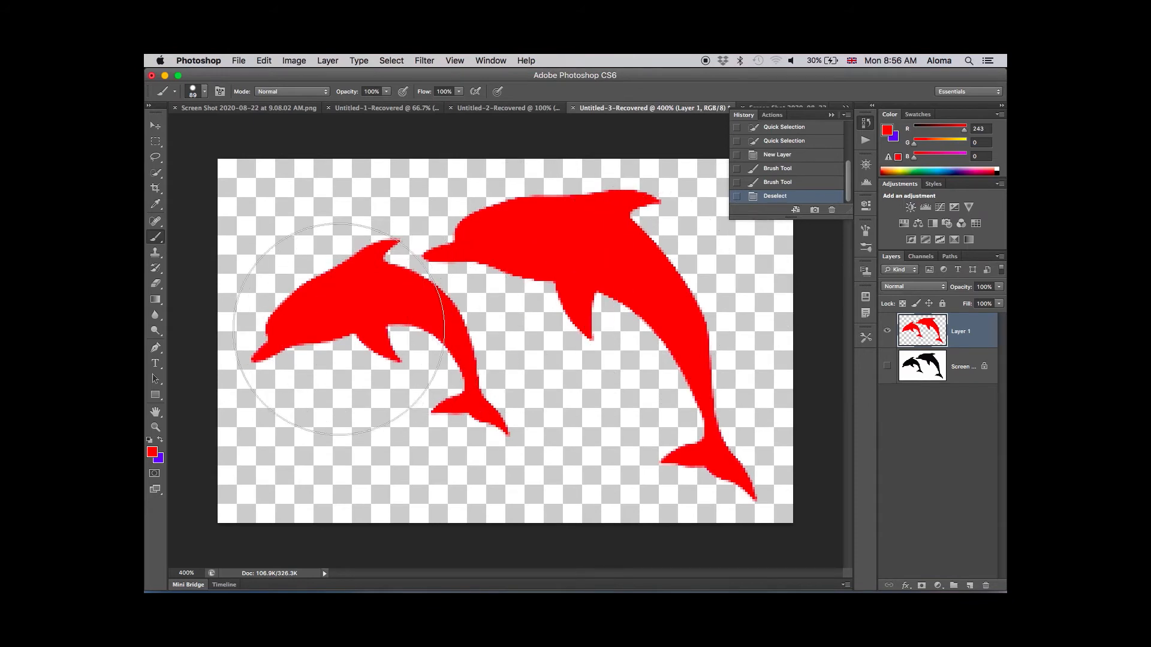
Delete the hidden original dolphin layer and add a new empty layer above the red dolphins
click(926, 365)
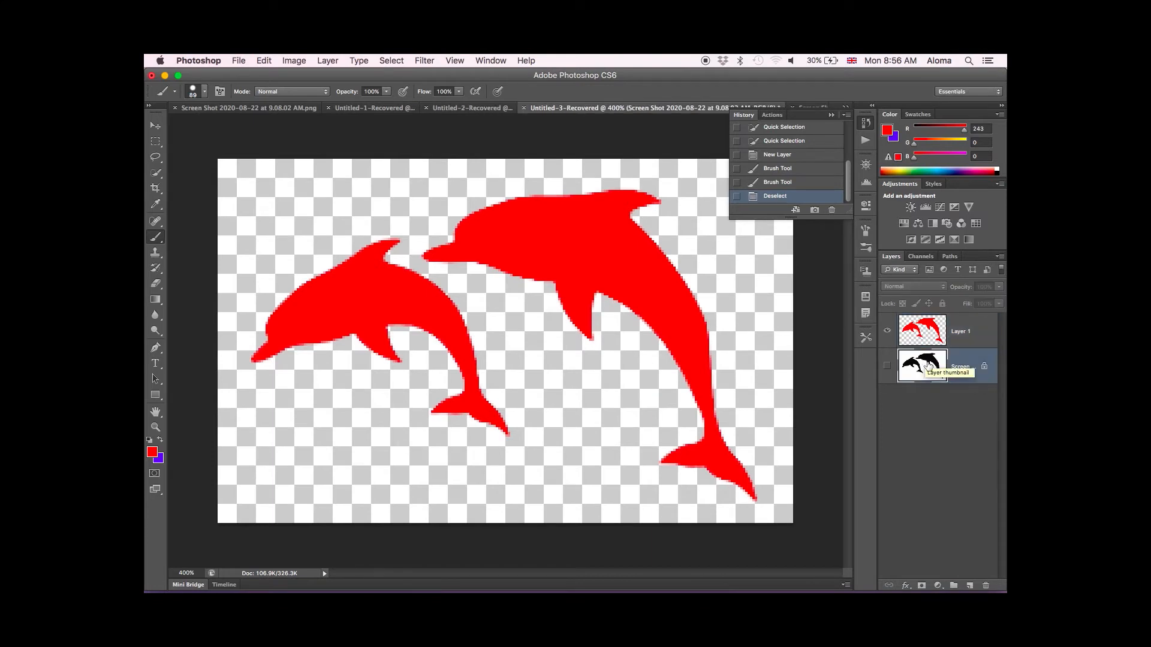
key(BackSpace)
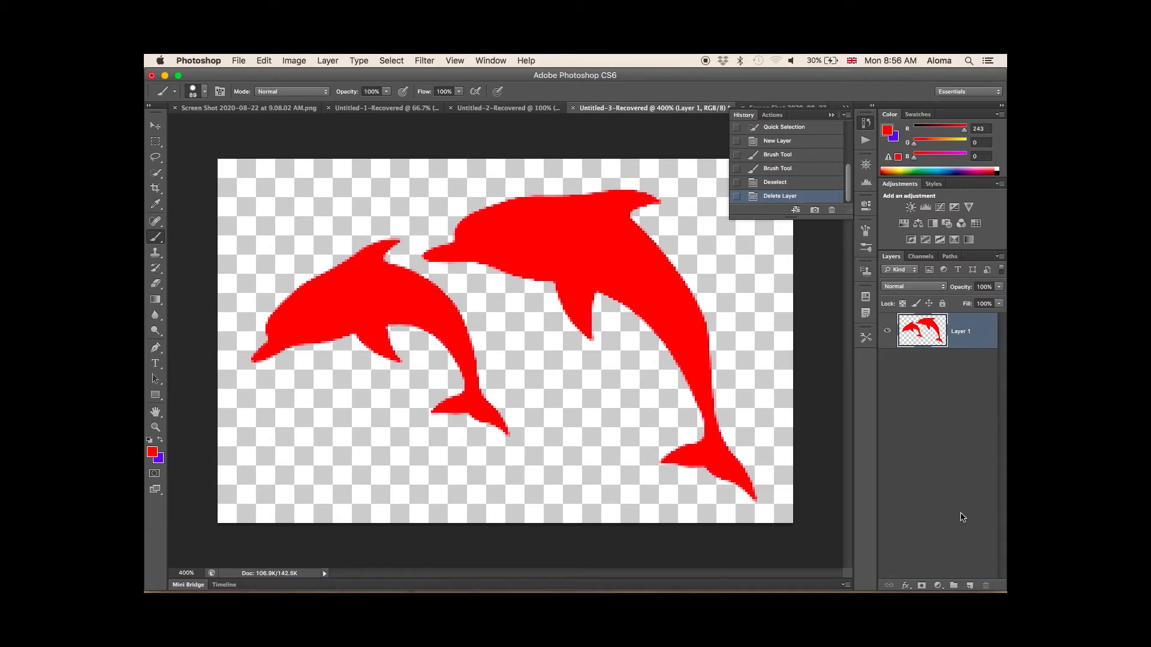
click(971, 586)
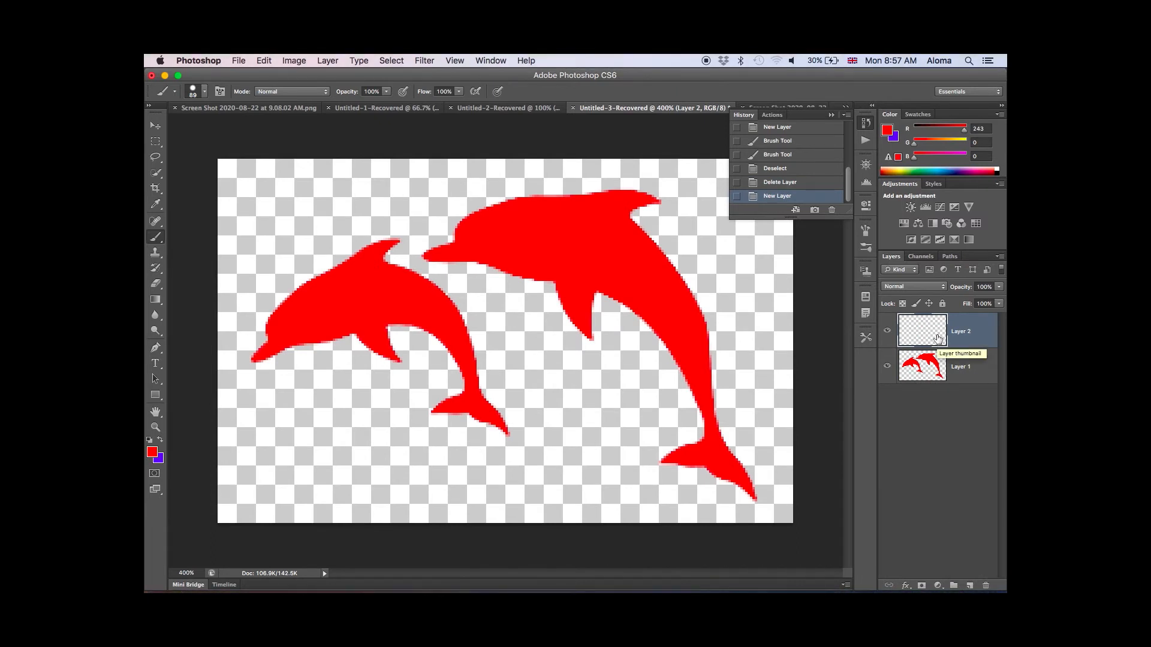
Lock the transparent pixels of Layer 1 with the red dolphins
click(940, 367)
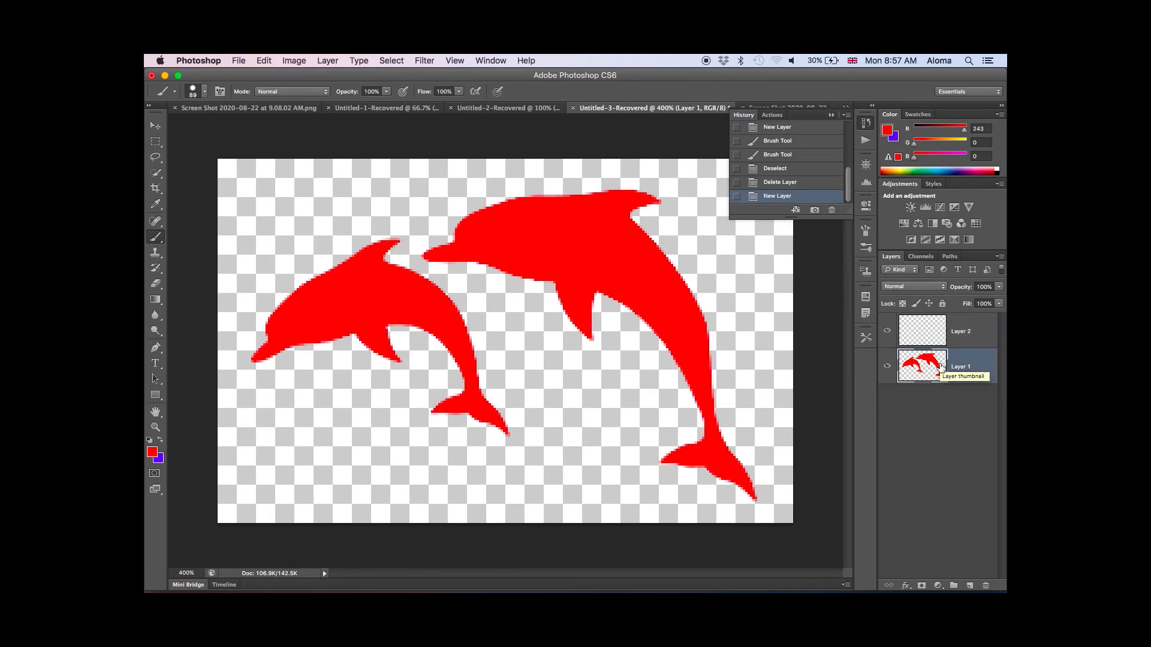
click(901, 303)
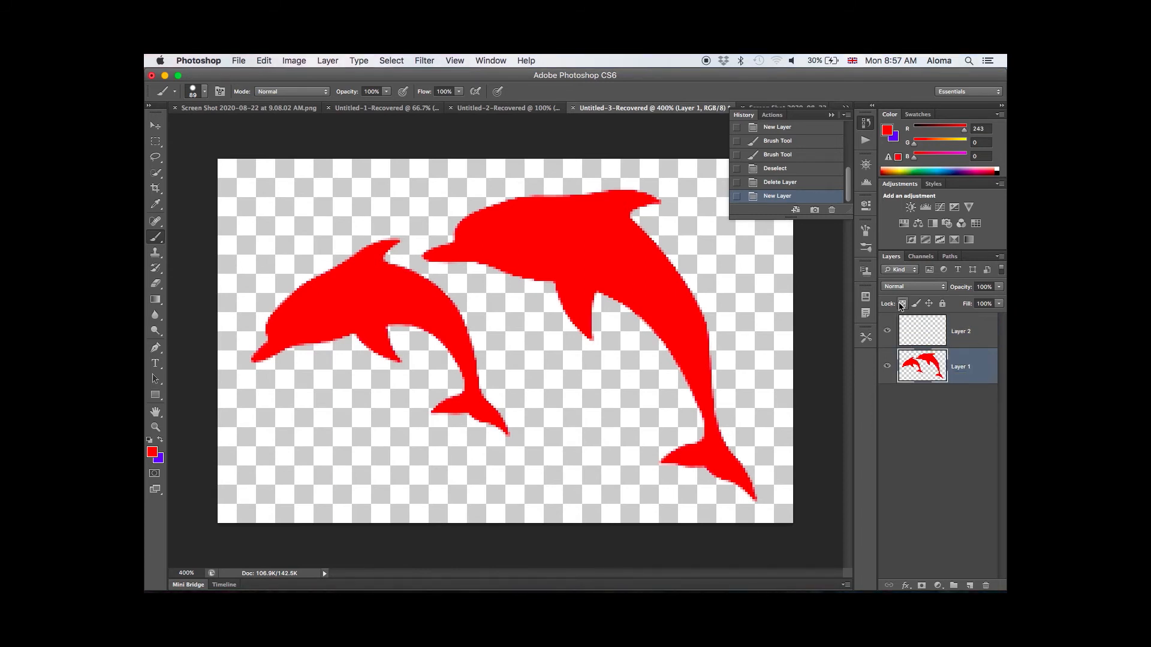
click(902, 304)
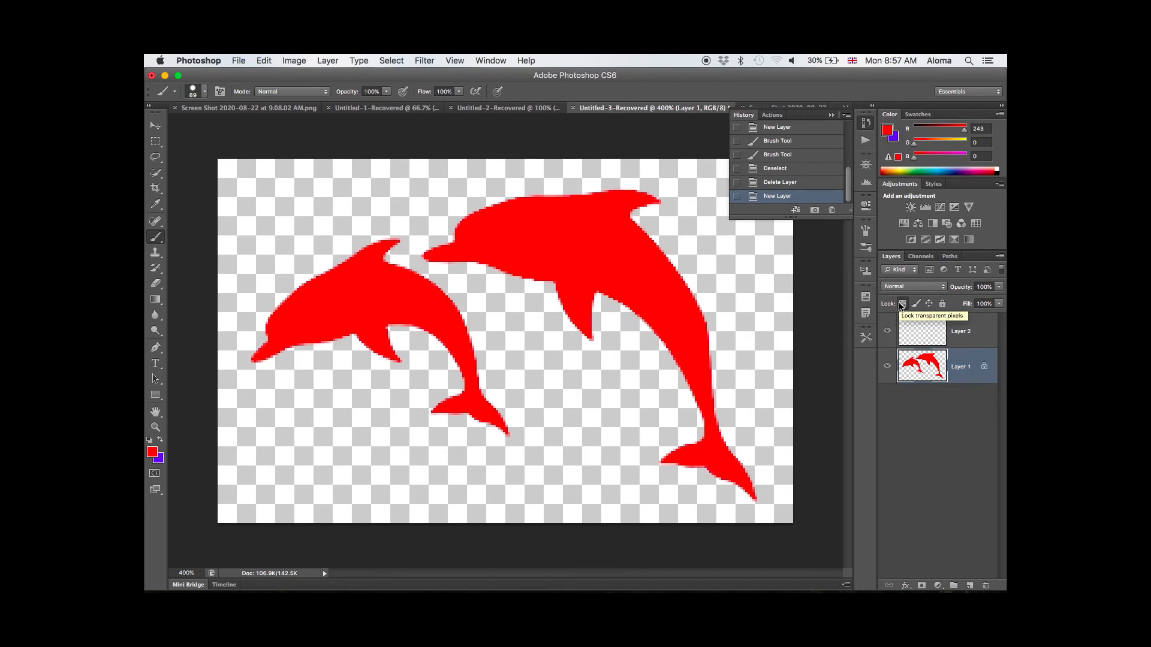
Swap the foreground colour to blue-violet and paint the entire canvas of Layer 2 with the Brush Tool
click(926, 336)
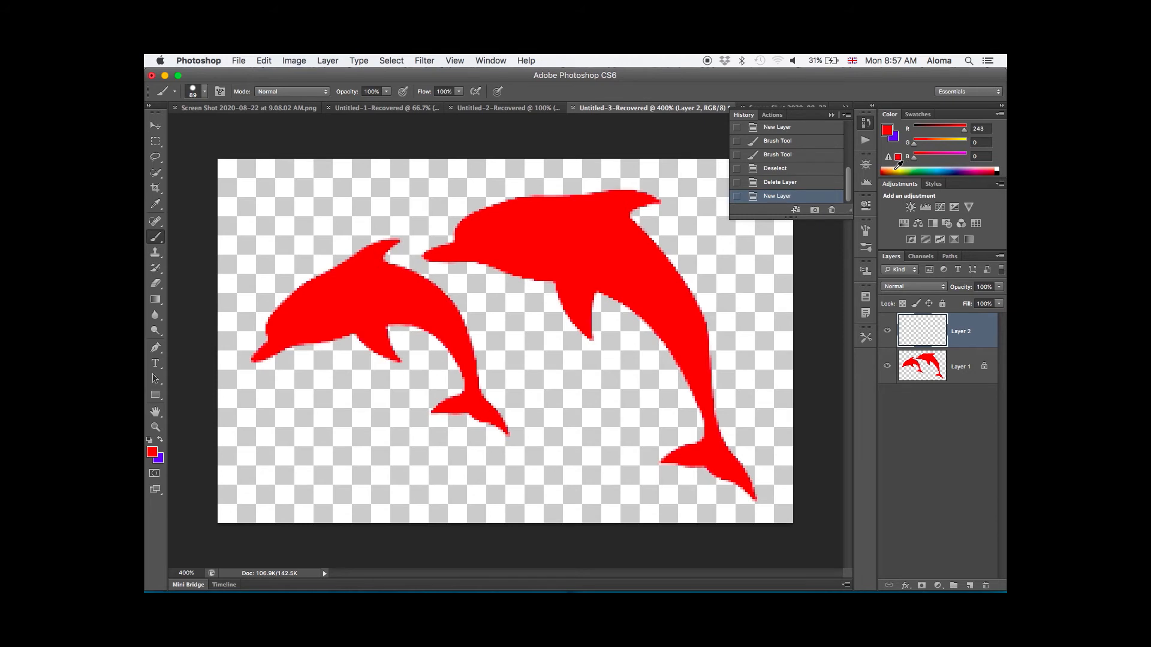
key(x)
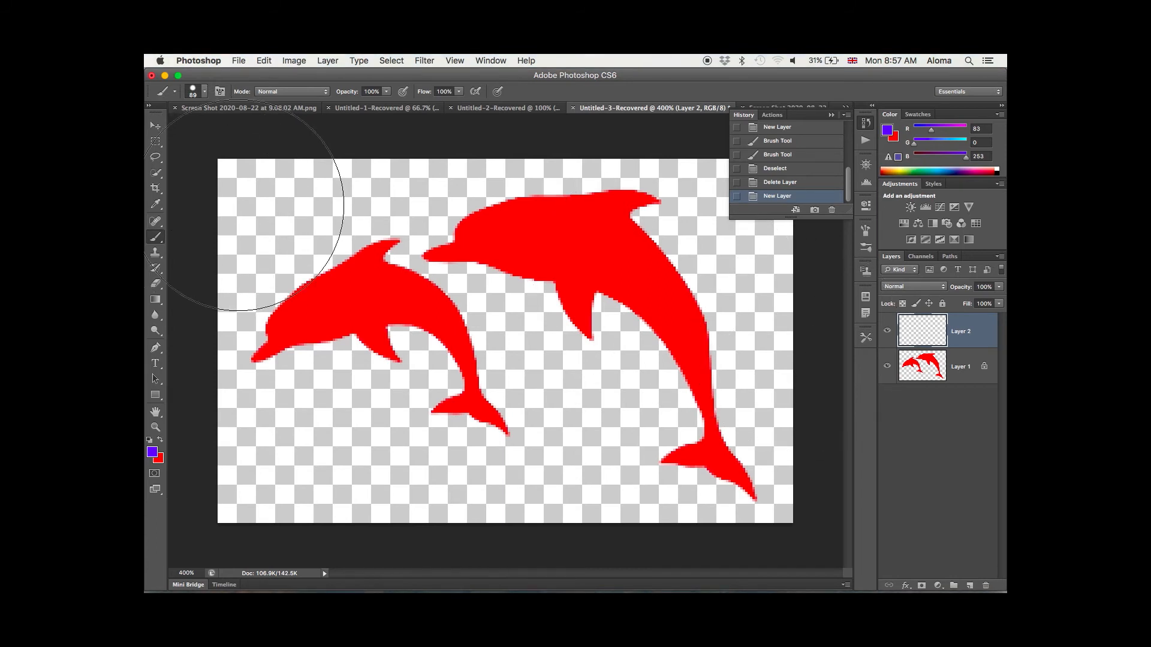
mouse_move(240, 206)
mouse_down()
mouse_move(540, 194)
mouse_move(770, 207)
mouse_move(773, 327)
mouse_move(771, 399)
mouse_move(552, 356)
mouse_move(249, 348)
mouse_move(233, 440)
mouse_move(506, 488)
mouse_move(783, 450)
mouse_up()
mouse_move(777, 182)
mouse_down()
mouse_move(601, 195)
mouse_move(320, 181)
mouse_up()
mouse_move(258, 199)
mouse_down()
mouse_move(935, 193)
mouse_move(814, 304)
mouse_move(689, 537)
mouse_move(216, 452)
mouse_up()
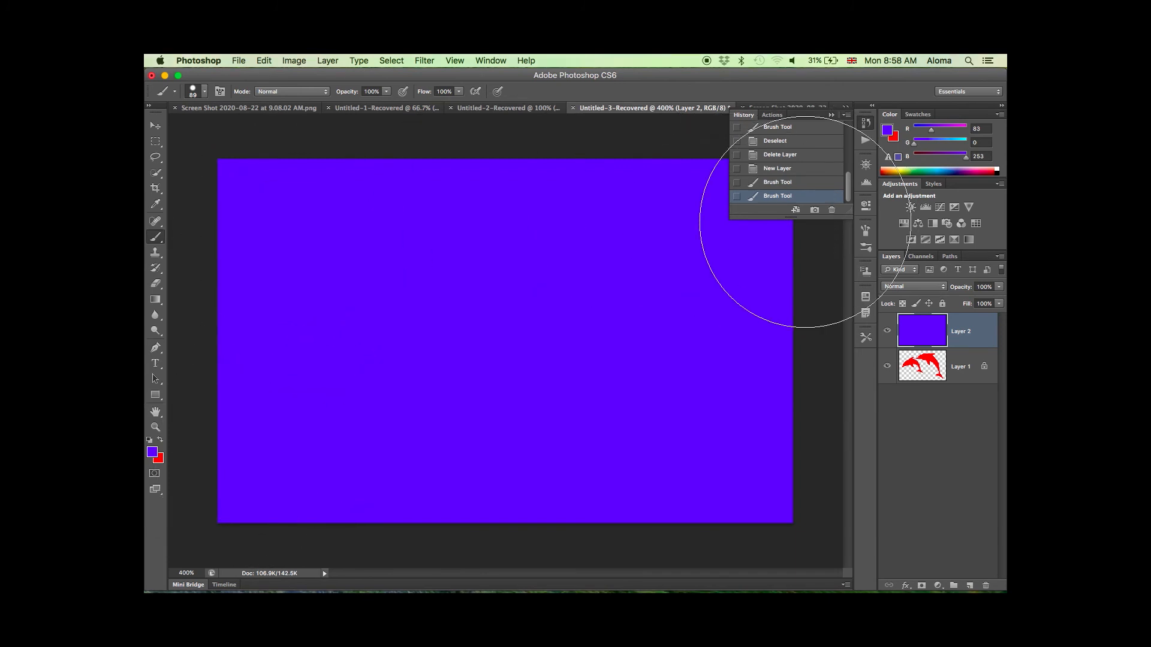
mouse_move(341, 534)
mouse_down()
mouse_move(321, 501)
mouse_move(352, 334)
mouse_move(447, 323)
mouse_move(250, 348)
mouse_up()
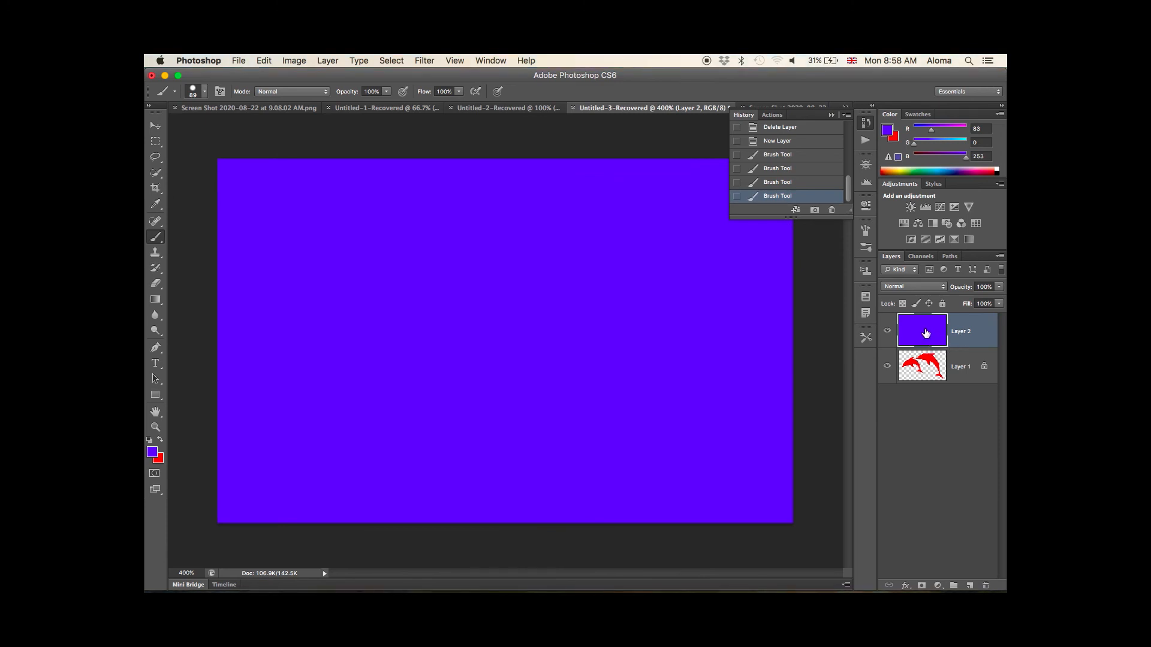
Move the blue-violet Layer 2 beneath the red dolphins and merge the visible layers
drag(931, 340, 922, 404)
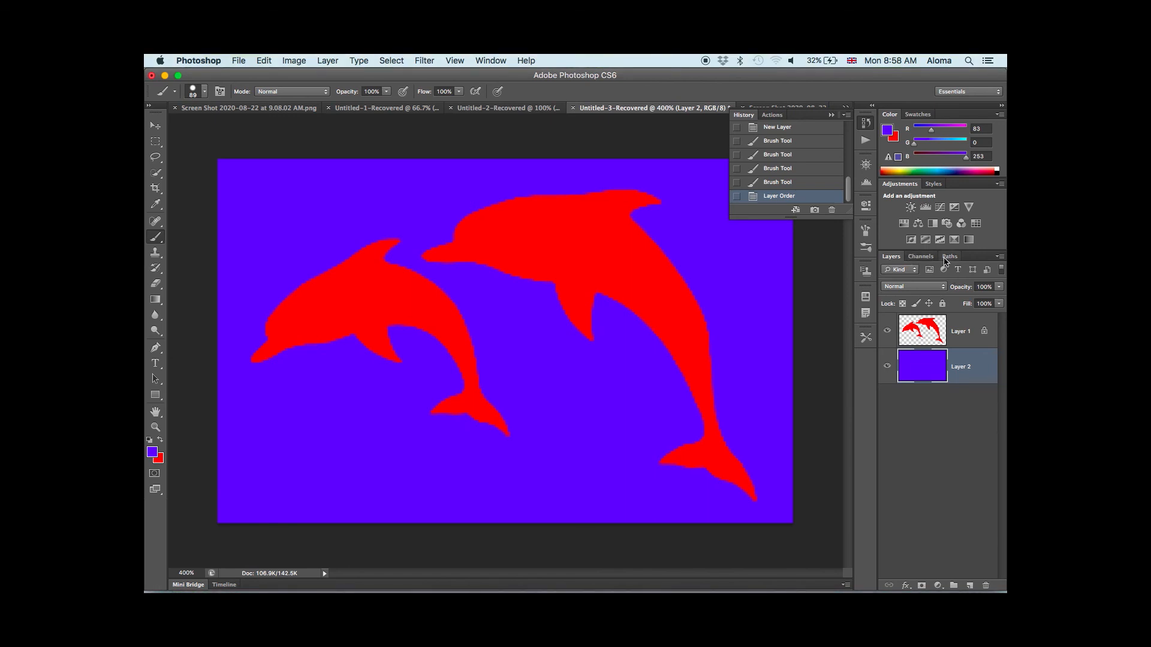
click(1000, 257)
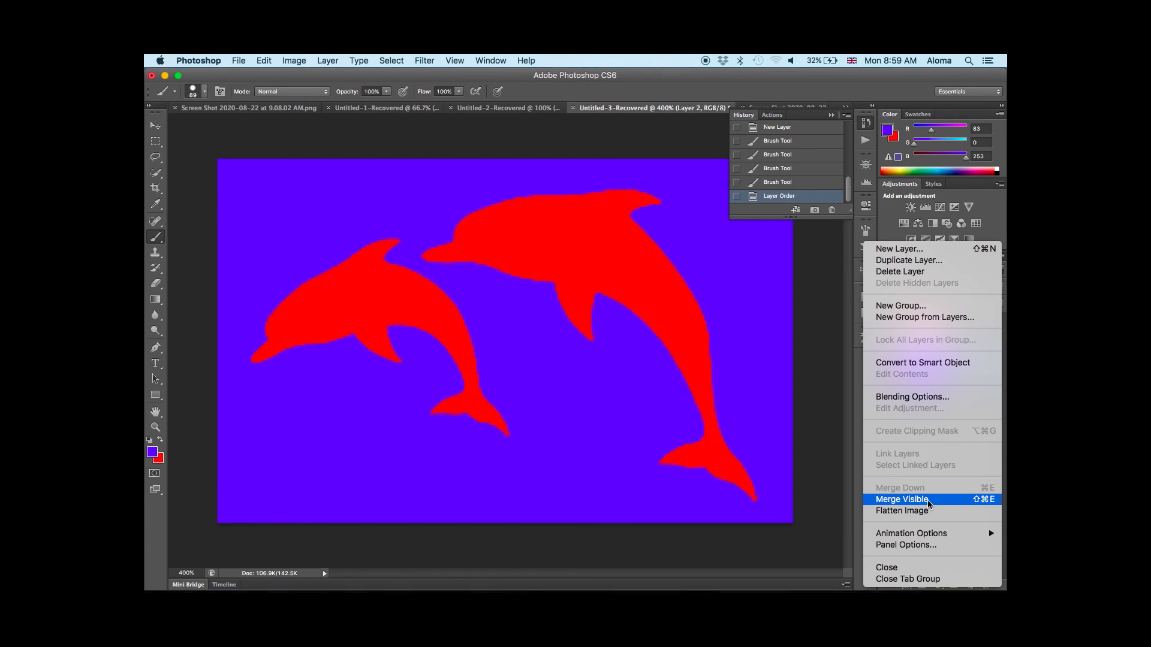
click(902, 499)
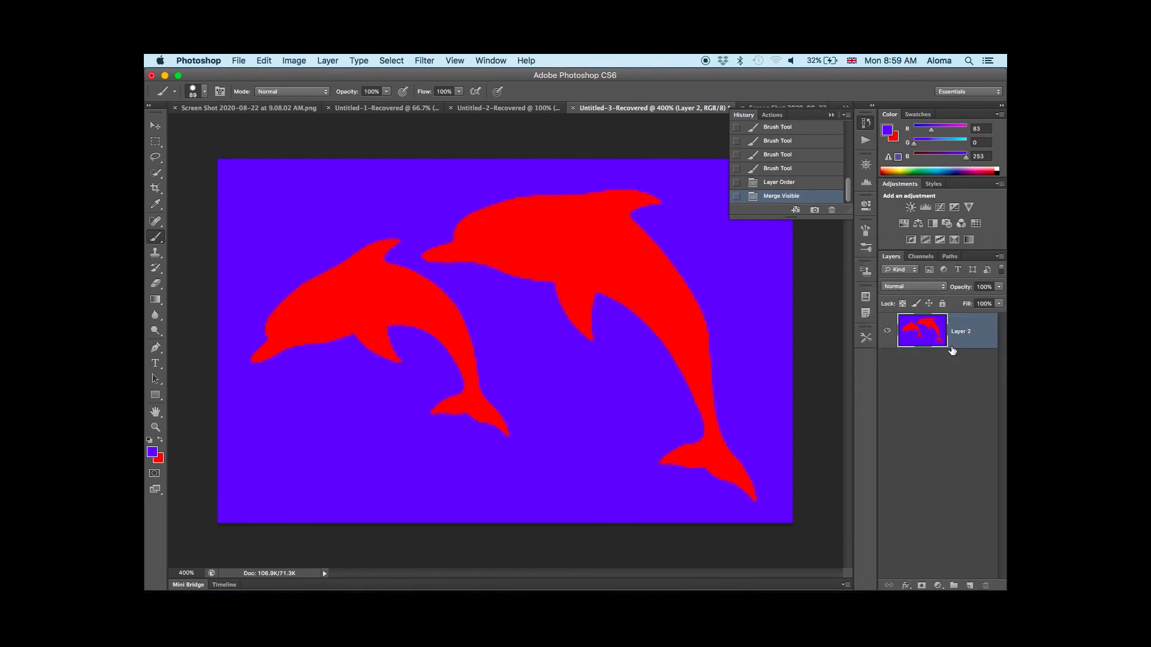